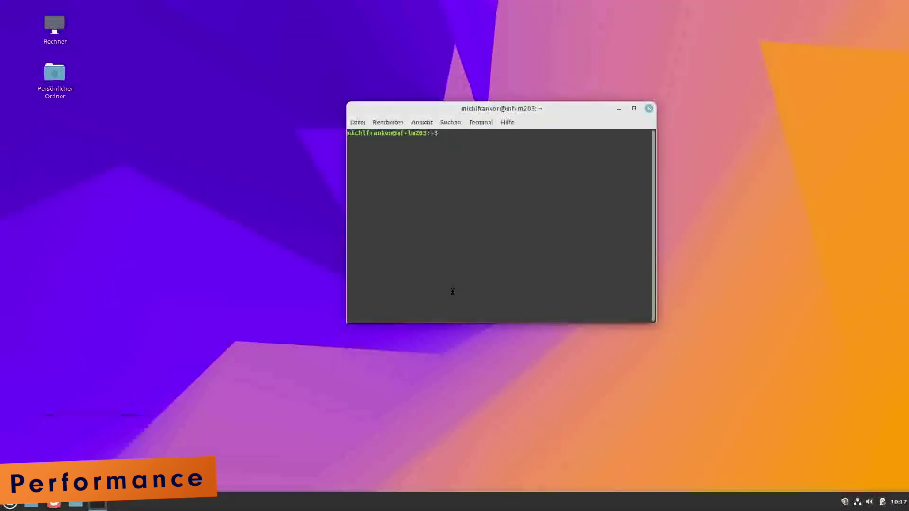
- Check the disk usage with df -h and the memory usage with free -h in the terminal
type("df -h")
key("Return")
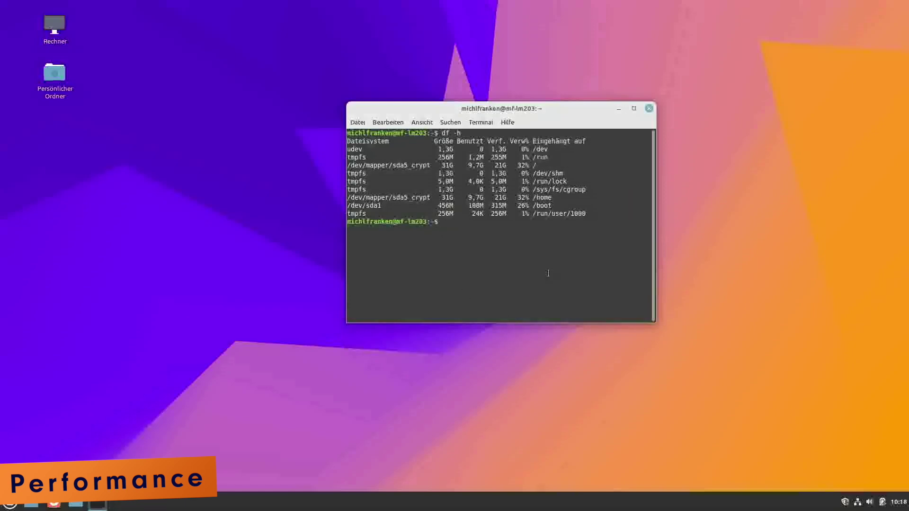
type("free -h")
key("Return")
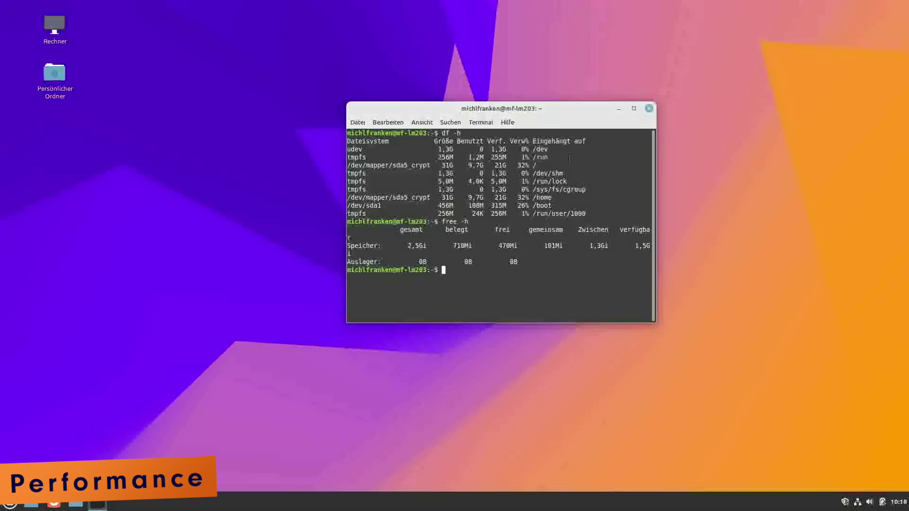
left_click(649, 108)
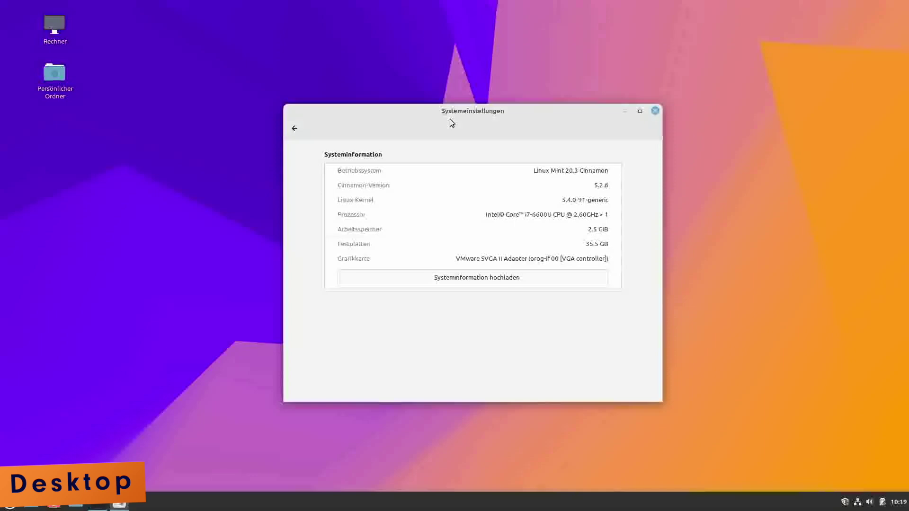
- Minimize the system information window and view the Internet category of the application menu
left_click(624, 112)
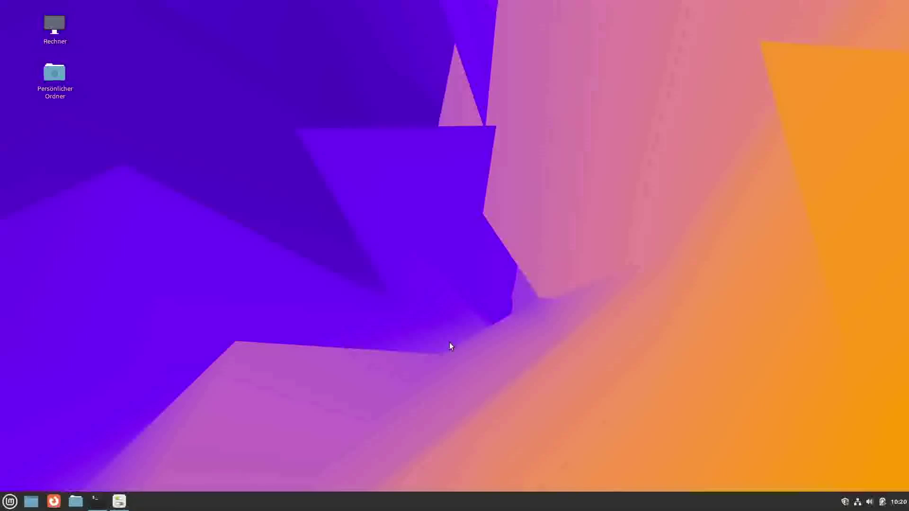
left_click(18, 501)
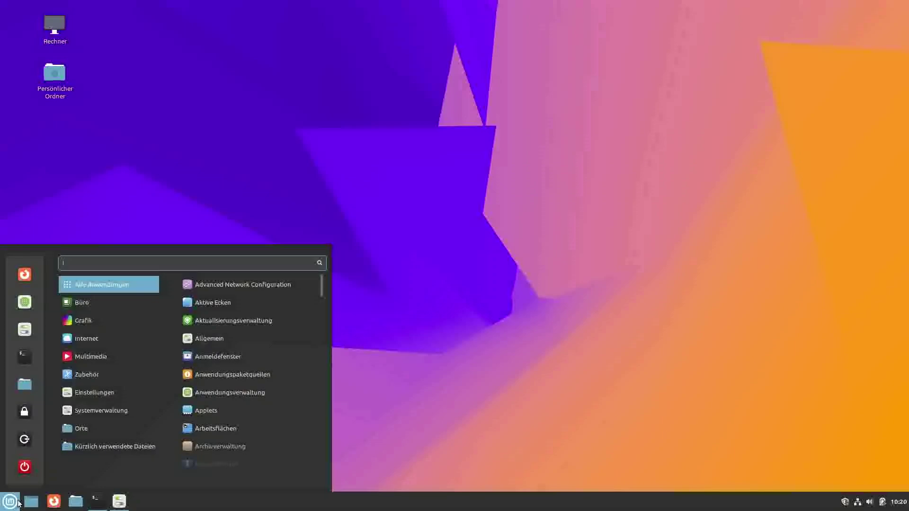
mouse_move(85, 339)
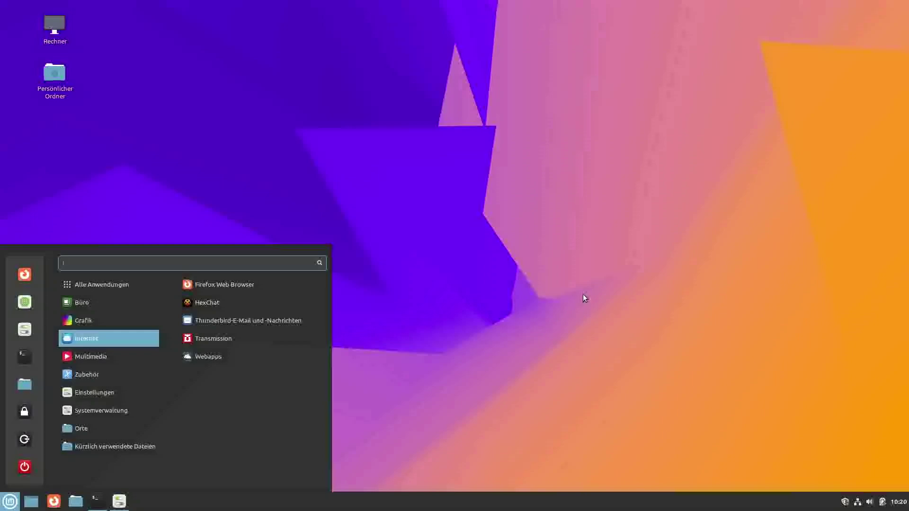
left_click(584, 295)
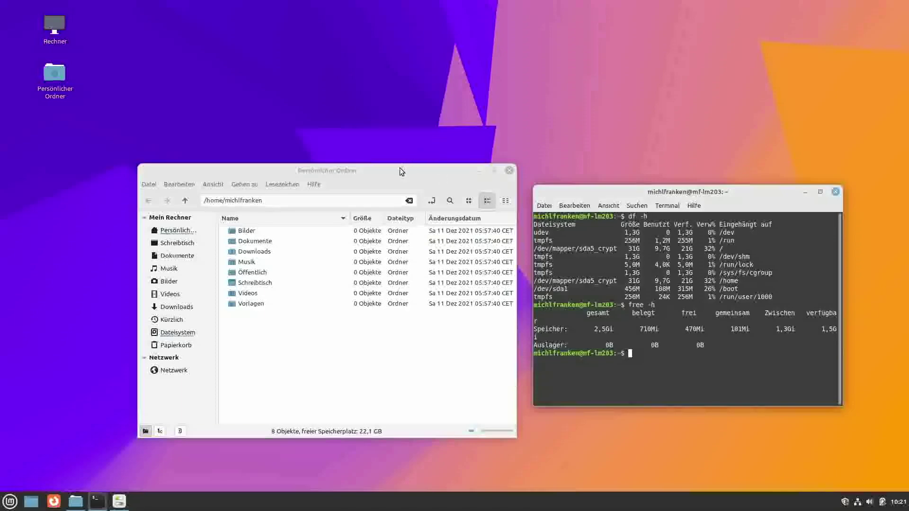
- Move the Persönlicher Ordner window higher on the desktop and open the Themen settings
left_click_drag(400, 168, 379, 107)
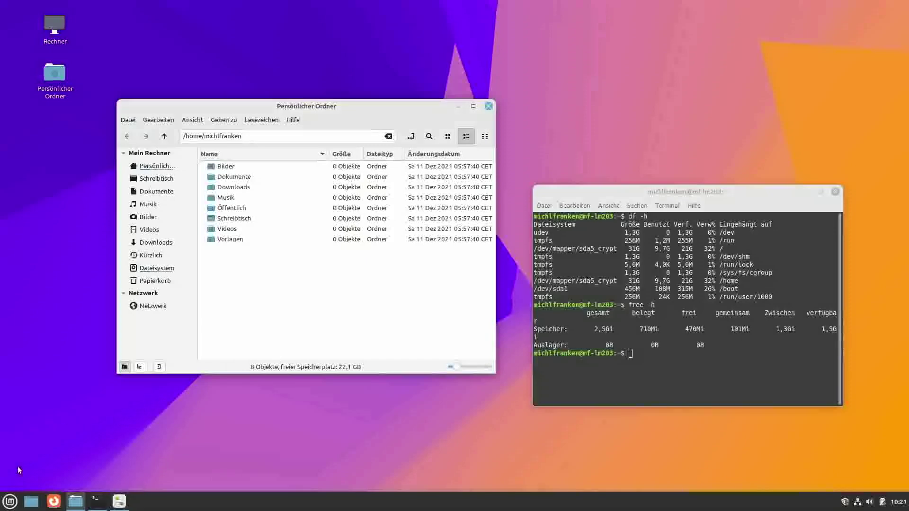
left_click(10, 501)
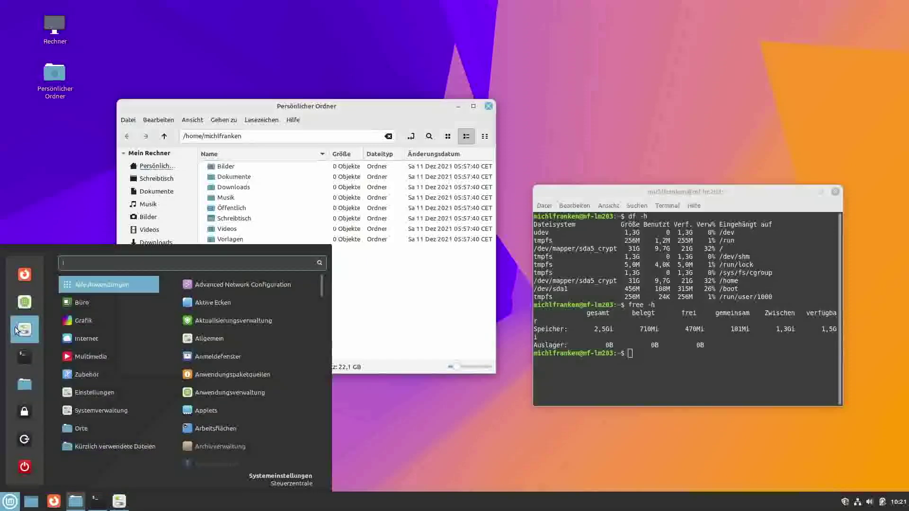
left_click(394, 374)
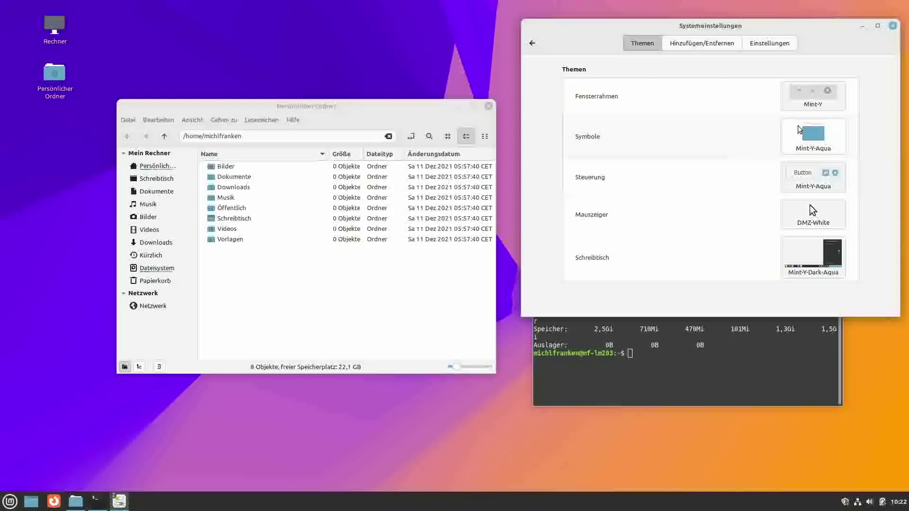
- Try the Mint-Y-Dark-Aqua theme for Steuerung and restore Mint-Y-Aqua
left_click(820, 175)
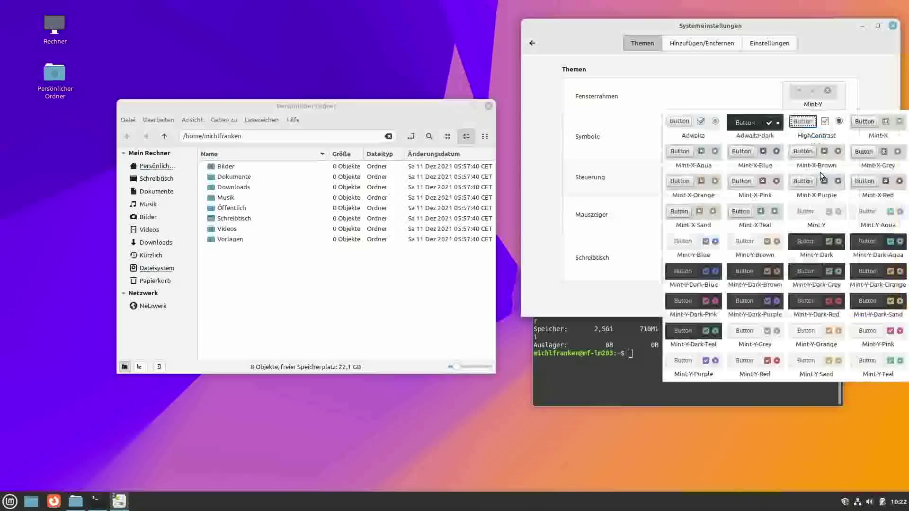
left_click(876, 243)
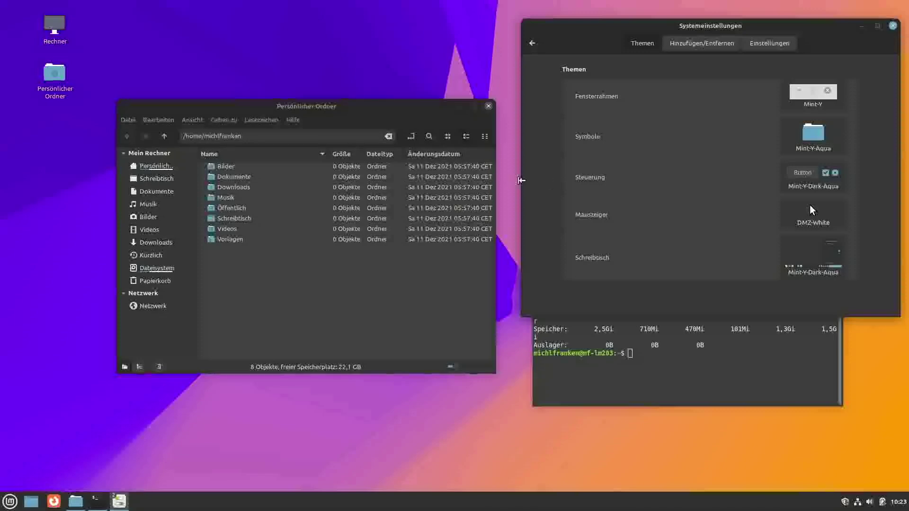
left_click(829, 180)
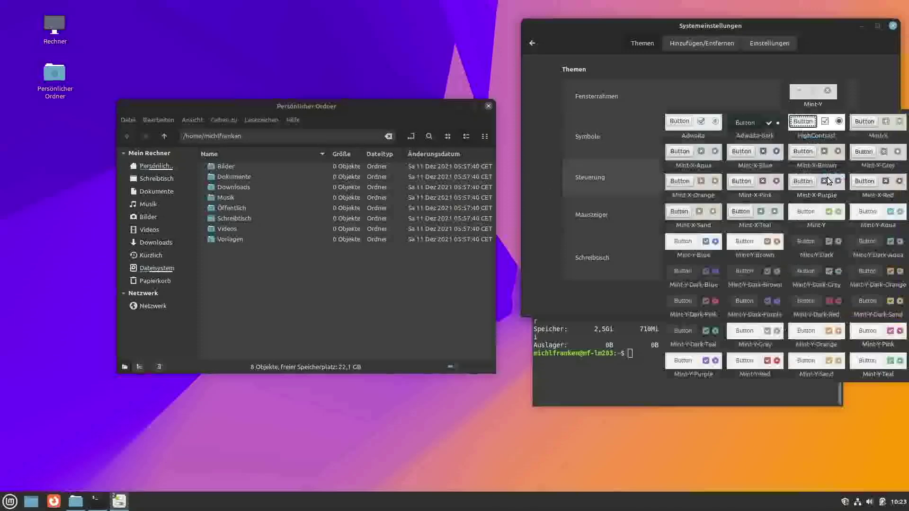
left_click(892, 217)
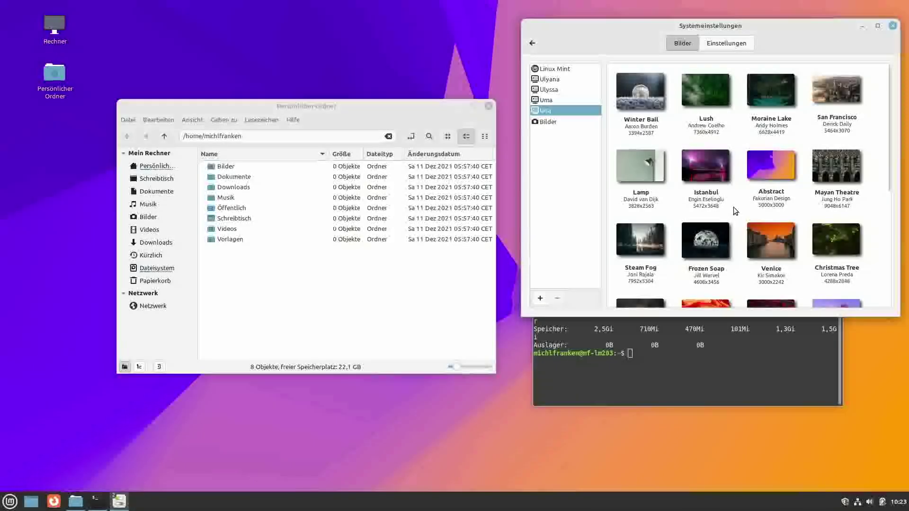
- Look through the wallpapers of the Una collection in the background settings
scroll(735, 211, "down", 5)
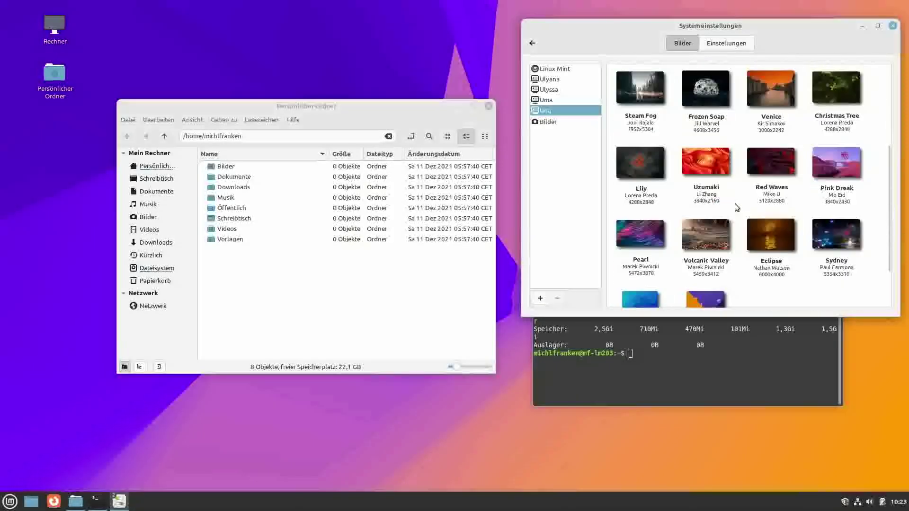
scroll(735, 204, "up", 3)
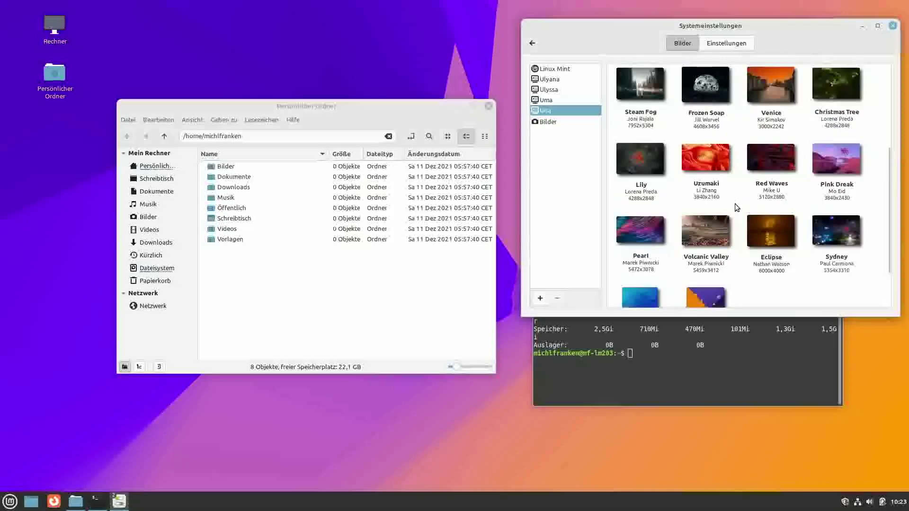
scroll(735, 204, "up", 2)
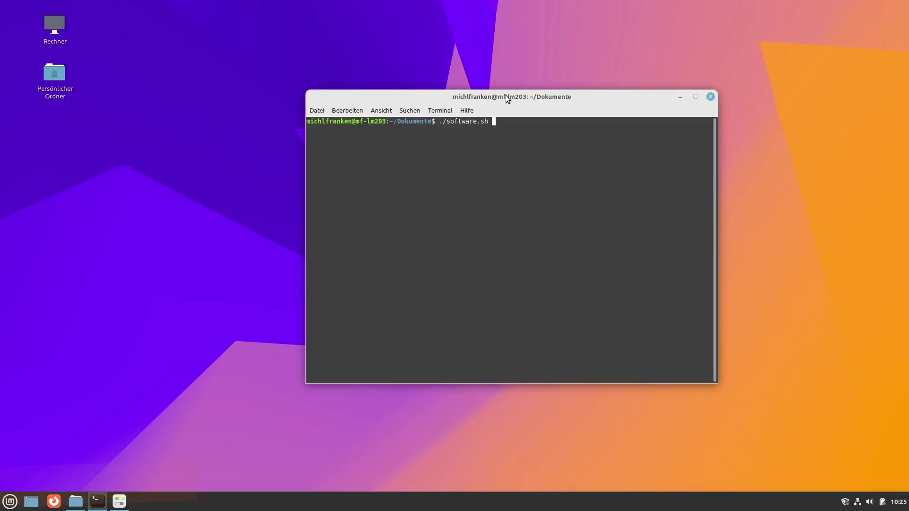
- Run ./software.sh in the Dokumente folder to list the preinstalled software, and minimize the terminal
key("Return")
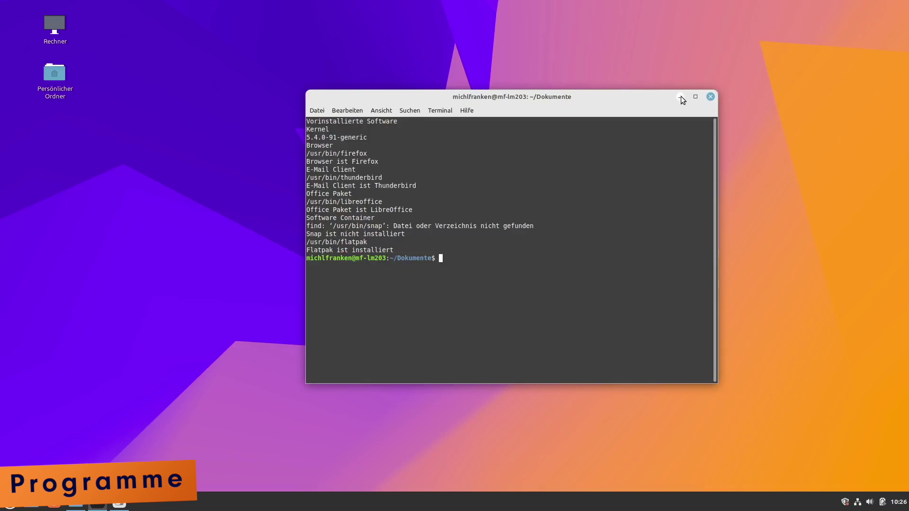
left_click(673, 97)
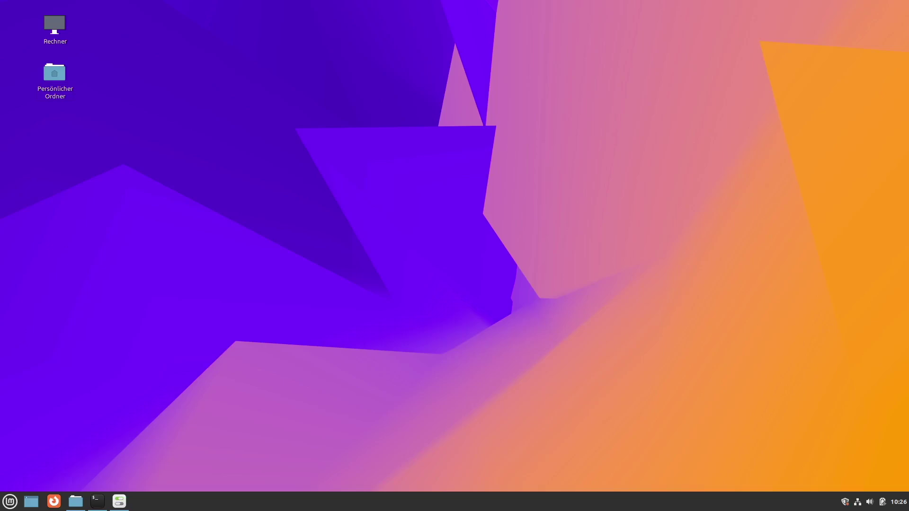
- Open the application menu and browse the list of all applications
key("super")
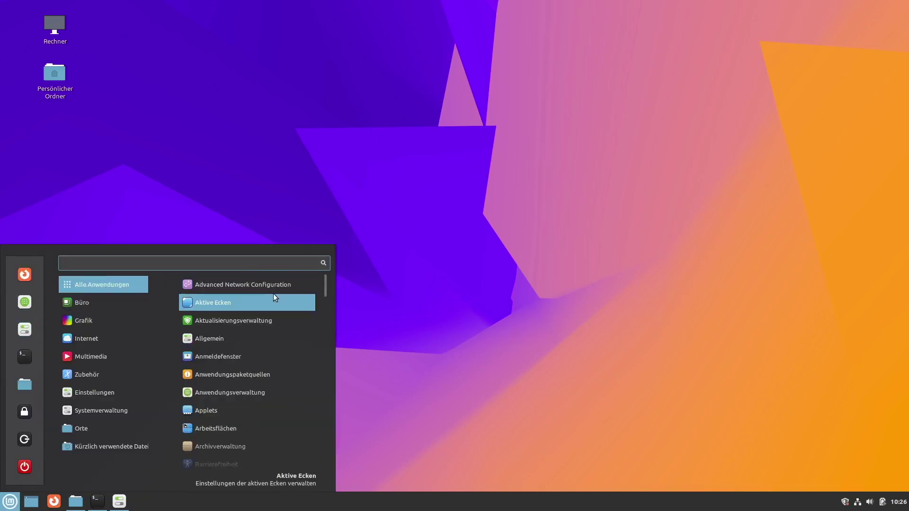
scroll(275, 294, "down", 1)
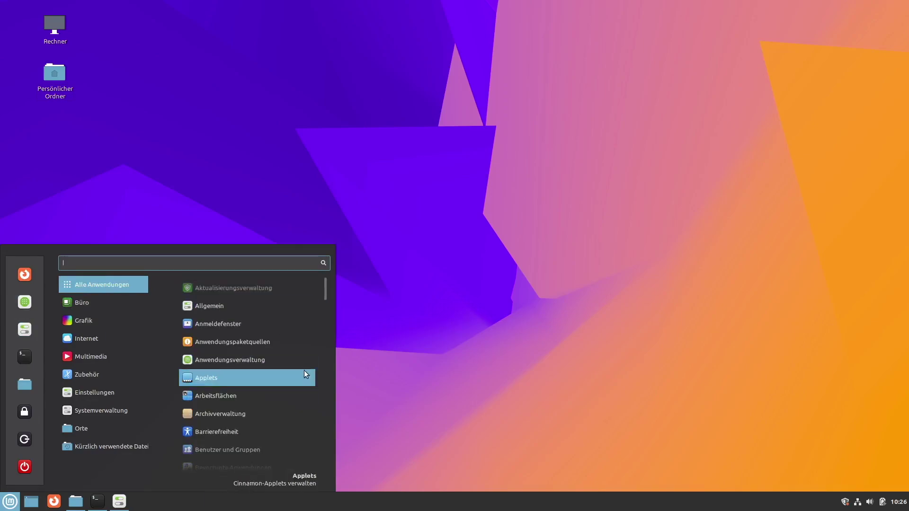
scroll(280, 331, "down", 3)
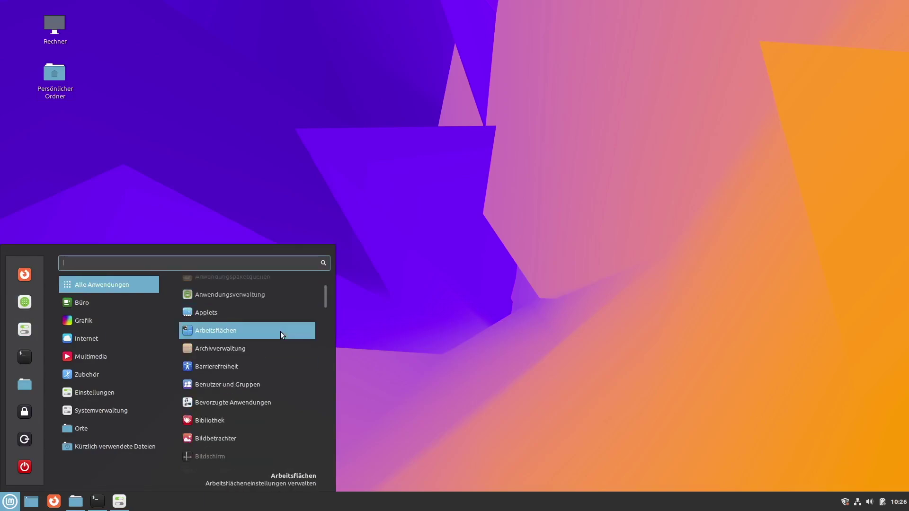
scroll(279, 331, "down", 1)
- Examine the programs in the Büro, Grafik, Internet, Multimedia, Zubehör and Systemverwaltung categories, and close the application menu
left_click(105, 303)
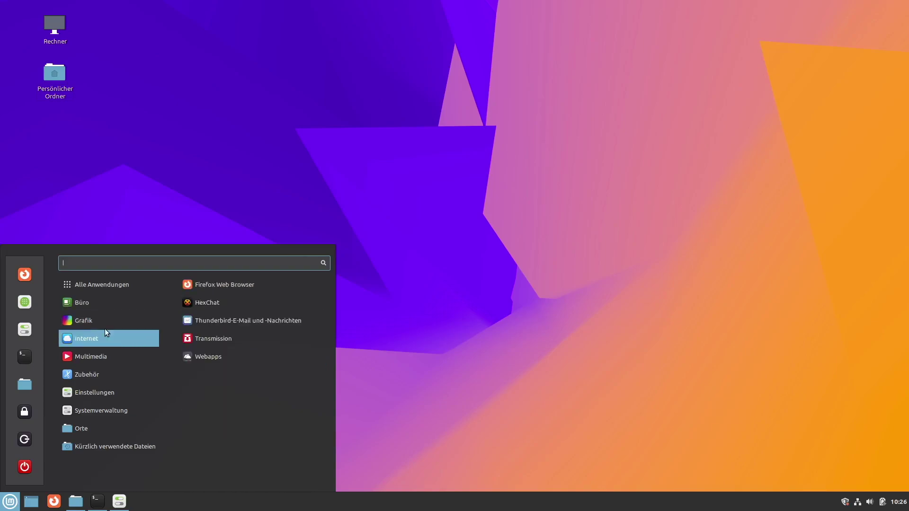
mouse_move(105, 322)
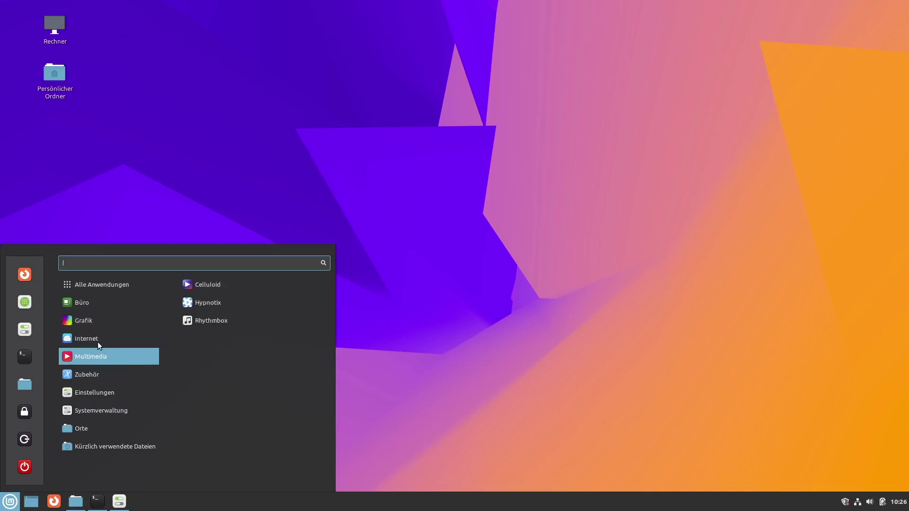
mouse_move(97, 340)
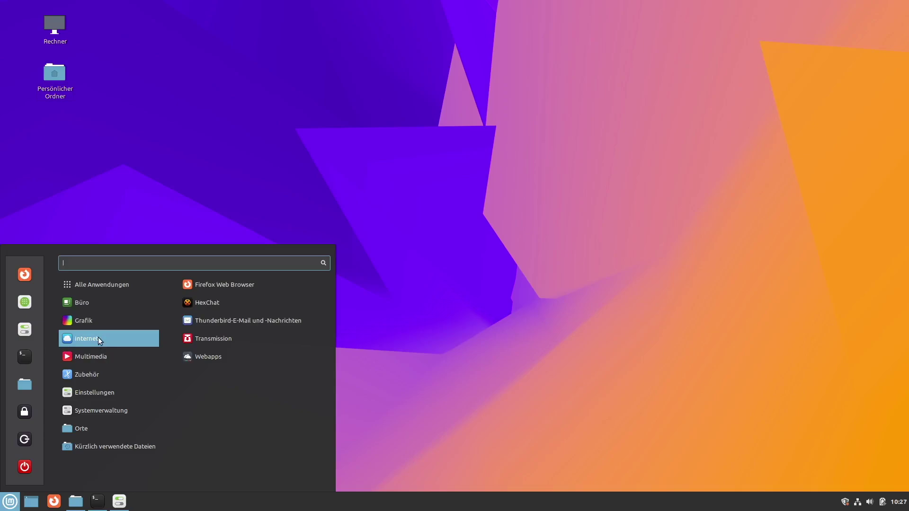
mouse_move(102, 357)
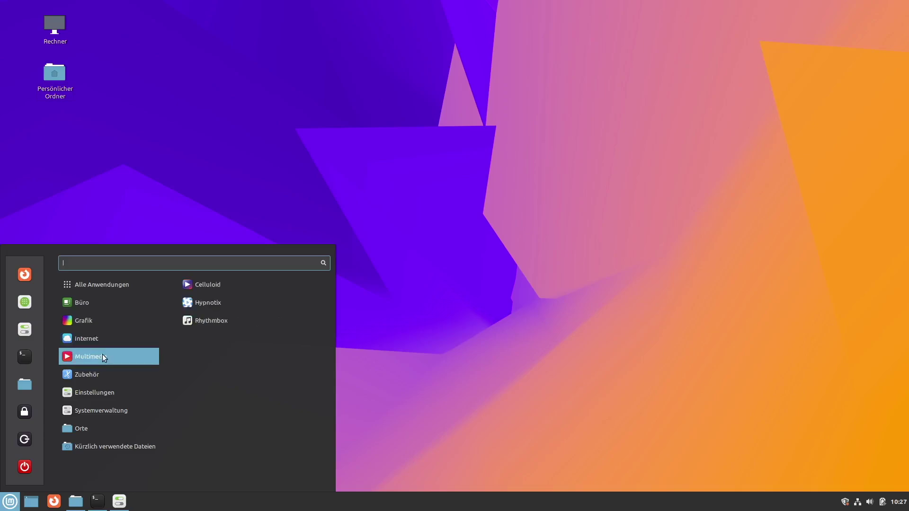
mouse_move(95, 376)
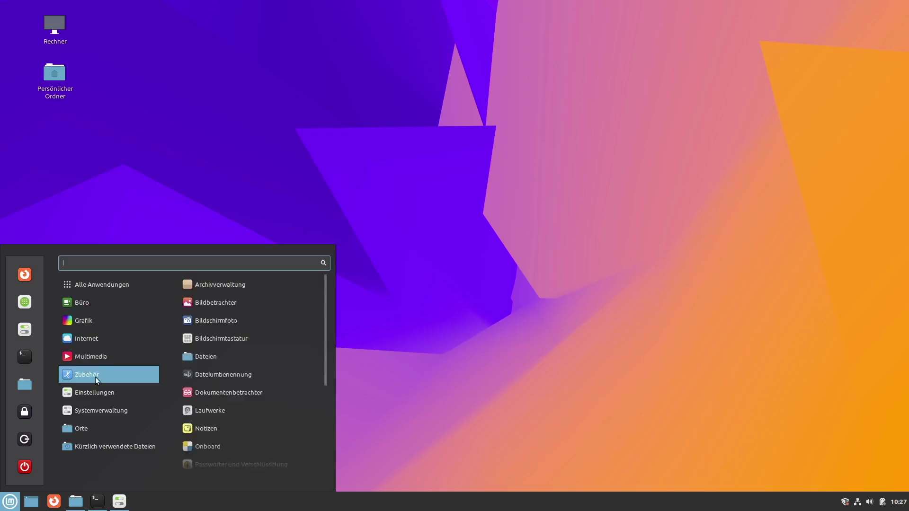
scroll(212, 385, "down", 4)
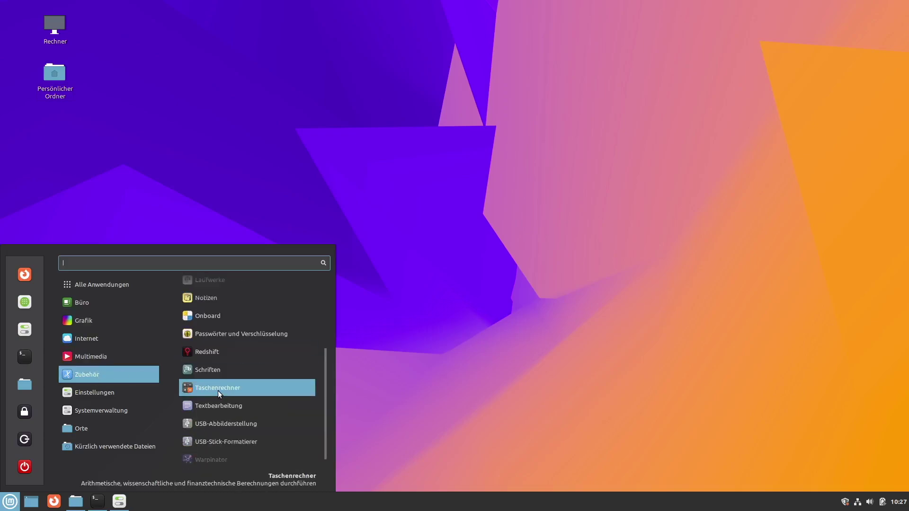
scroll(218, 390, "up", 1)
scroll(218, 390, "down", 2)
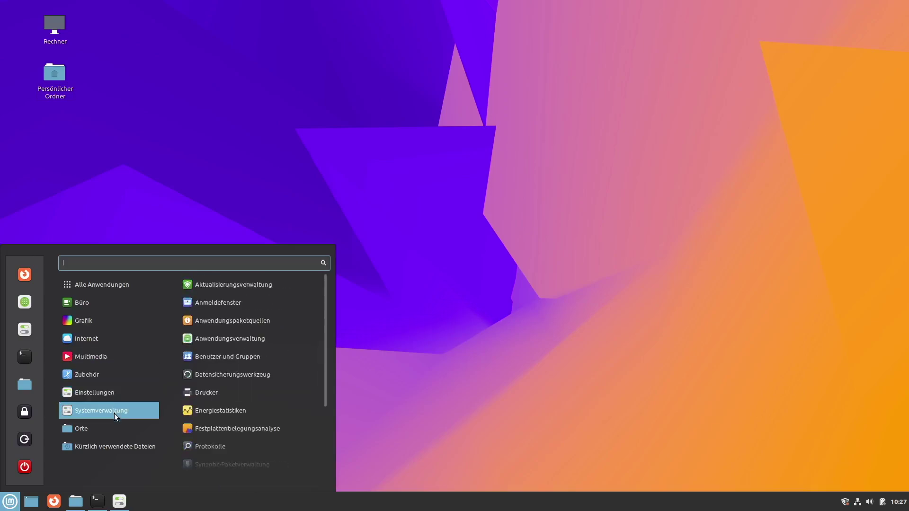
mouse_move(131, 453)
left_click(533, 295)
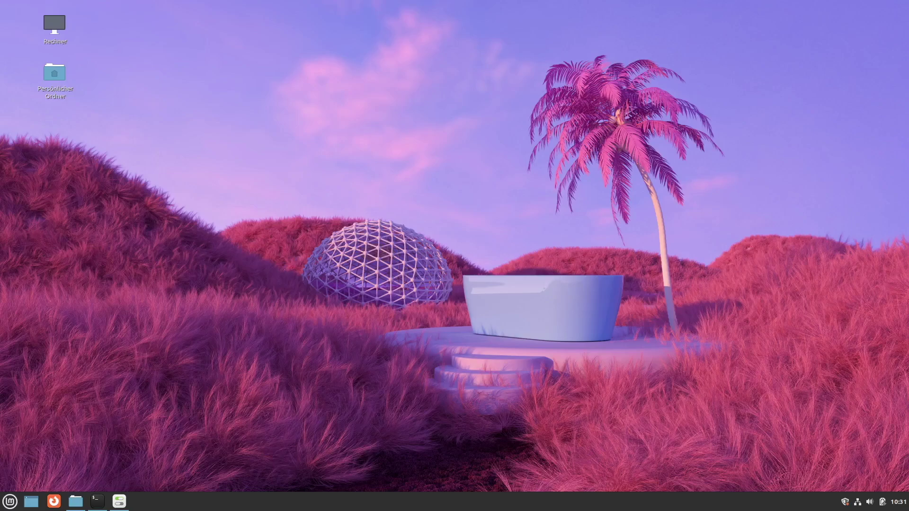
- Bring up the minimized Systemeinstellungen window, return to its overview and close it
left_click(121, 503)
left_click(290, 127)
scroll(493, 279, "up", 5)
scroll(538, 284, "up", 1)
left_click(656, 111)
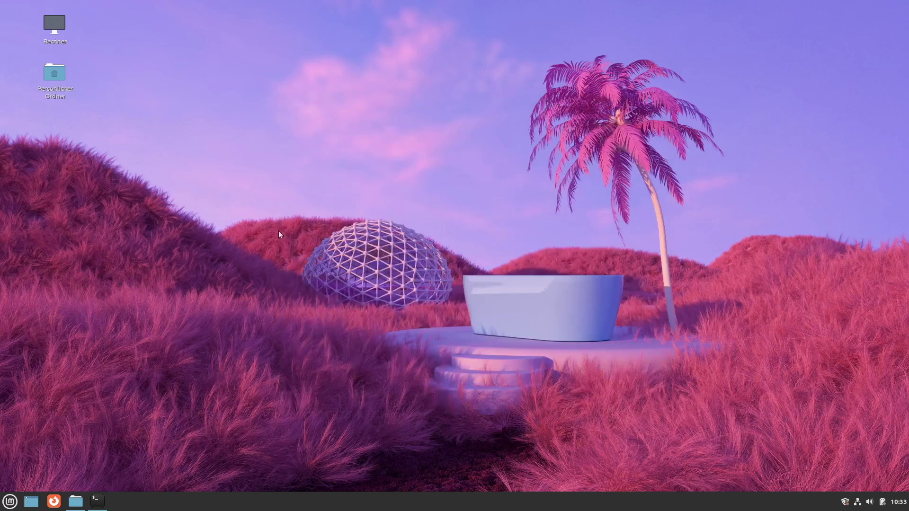
- Open Systemeinstellungen, plus Anwendungsverwaltung in a window beside it showing the Büroprogramme category
left_click(10, 501)
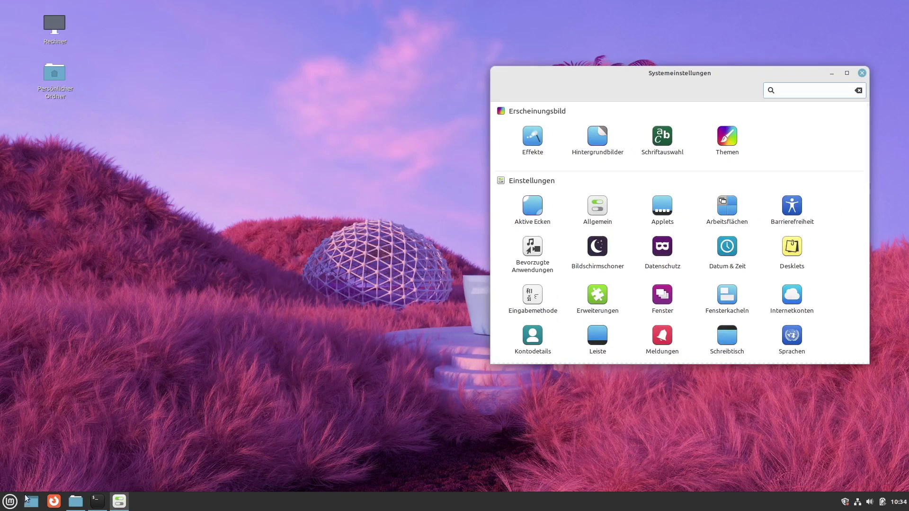
left_click(10, 502)
left_click(25, 303)
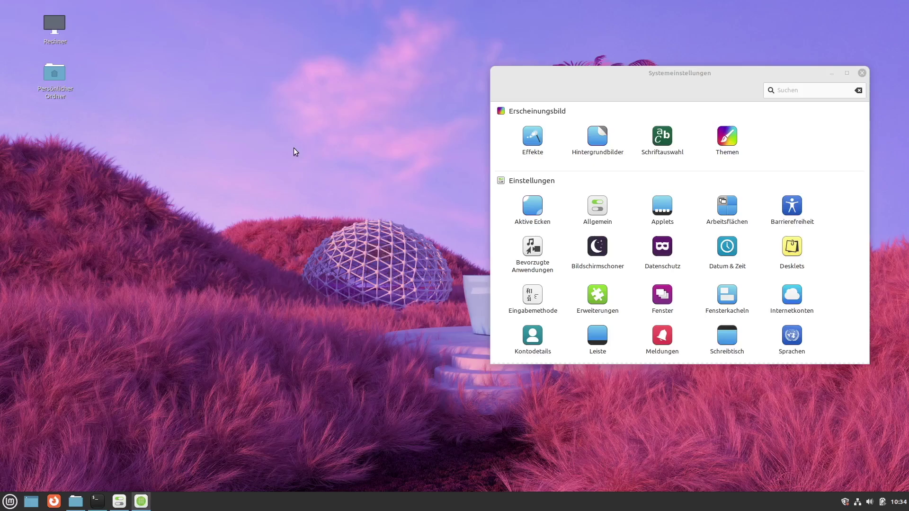
left_click_drag(369, 103, 108, 53)
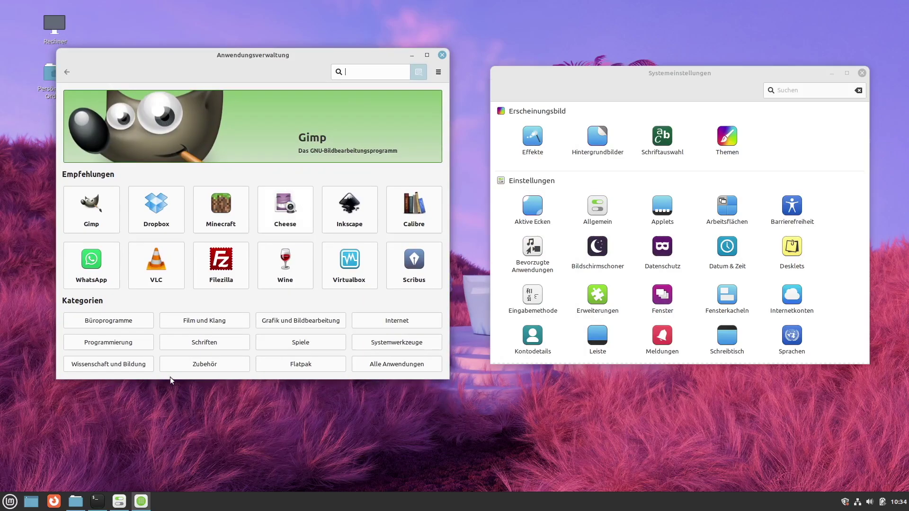
left_click(125, 321)
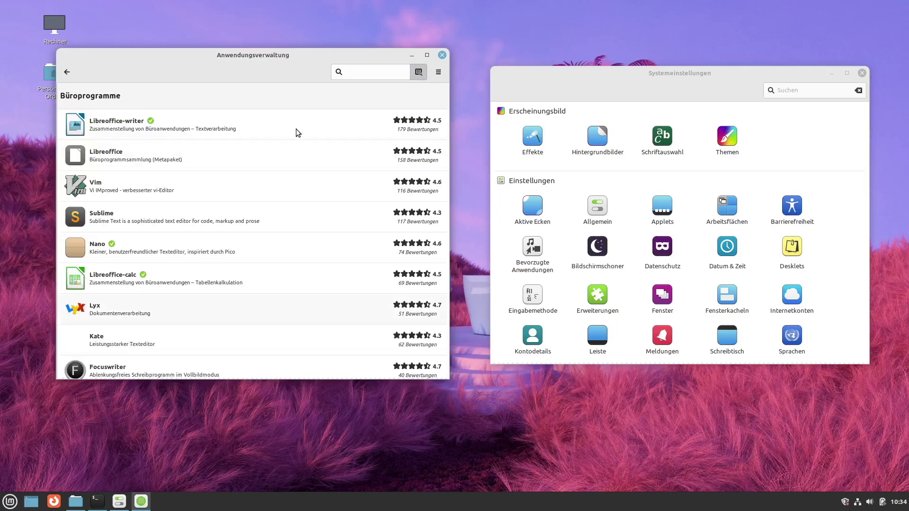
- Return Anwendungsverwaltung to its overview and view the Hintergrundbilder, Schriftauswahl and Themen pages in Systemeinstellungen
left_click(68, 72)
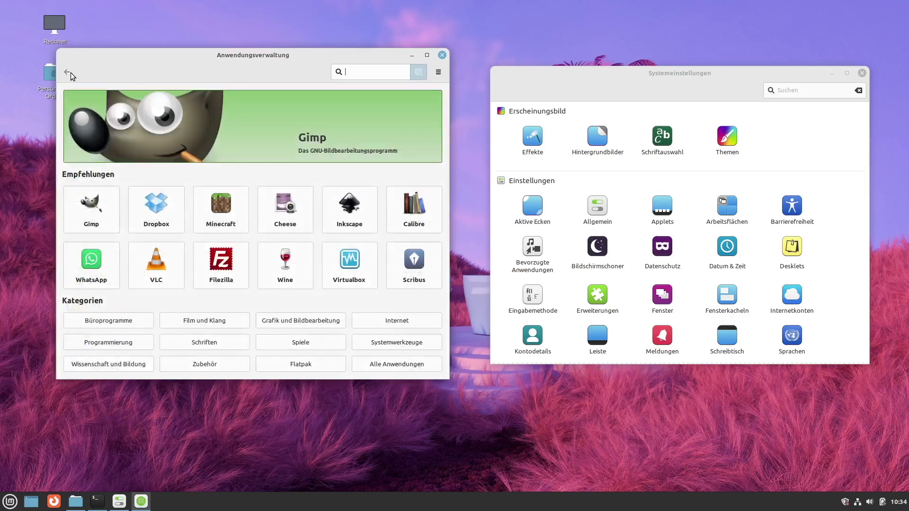
left_click(587, 81)
left_click(600, 131)
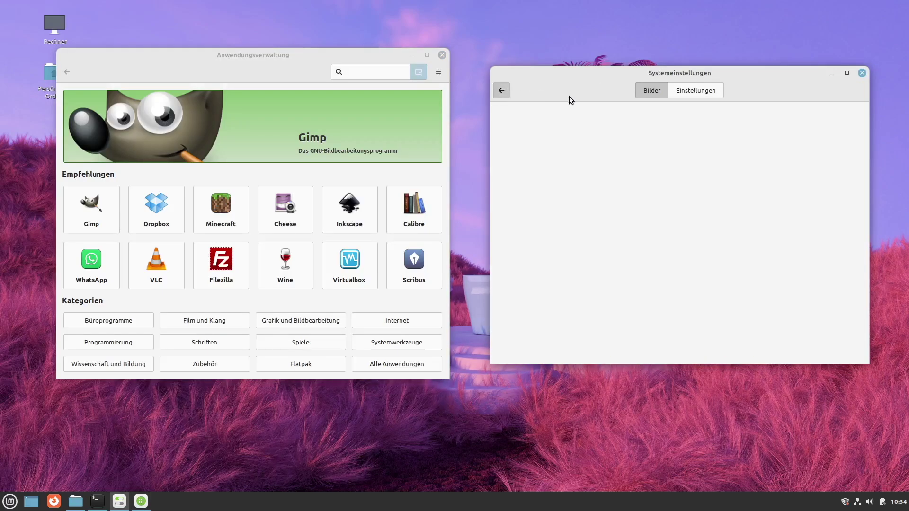
left_click(666, 140)
left_click(502, 92)
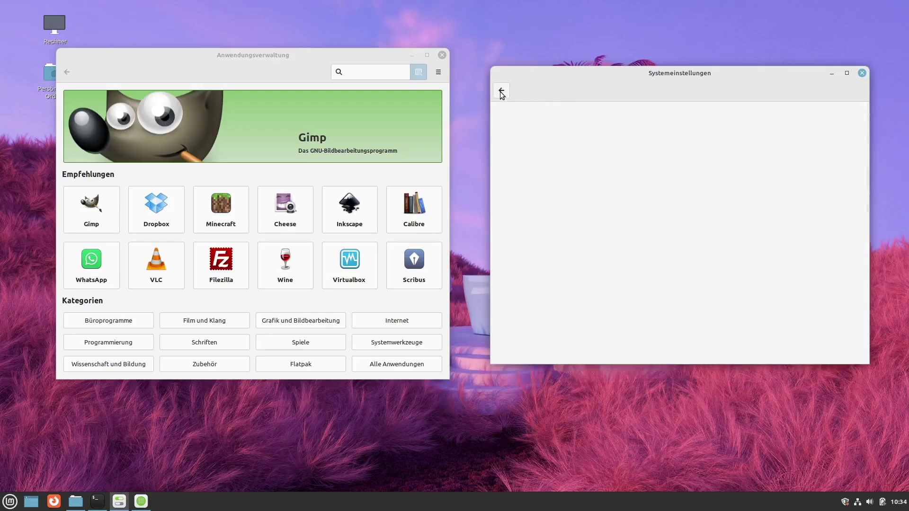
left_click(725, 144)
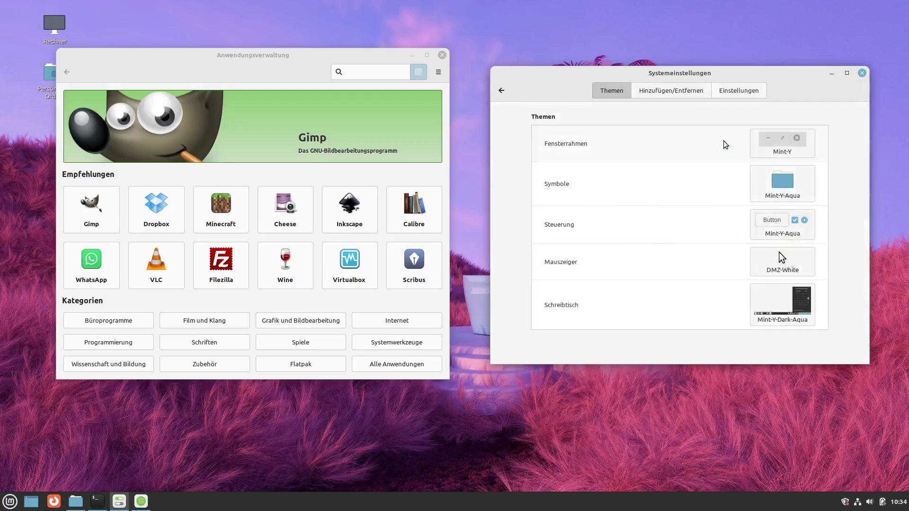
left_click(501, 91)
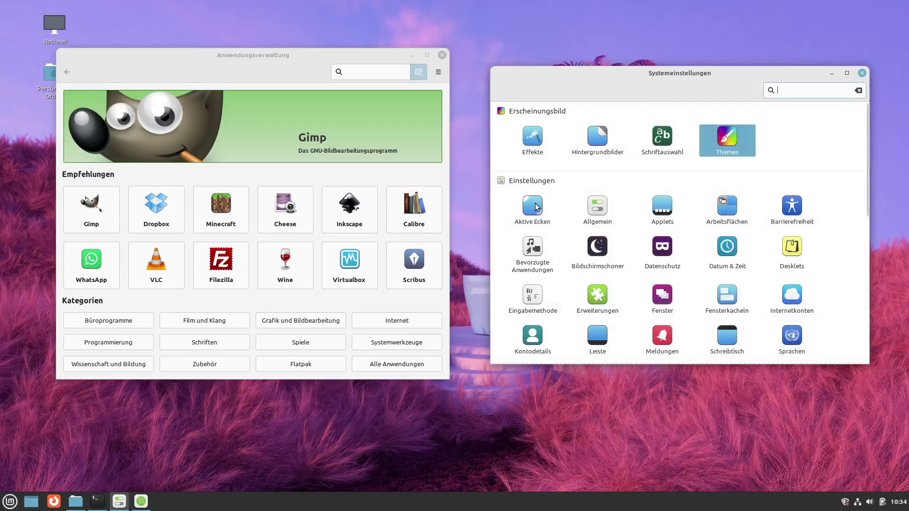
- View the Aktive Ecken, Allgemein, Applets and Arbeitsflächen settings one after another, returning to the overview each time
left_click(536, 205)
left_click(499, 91)
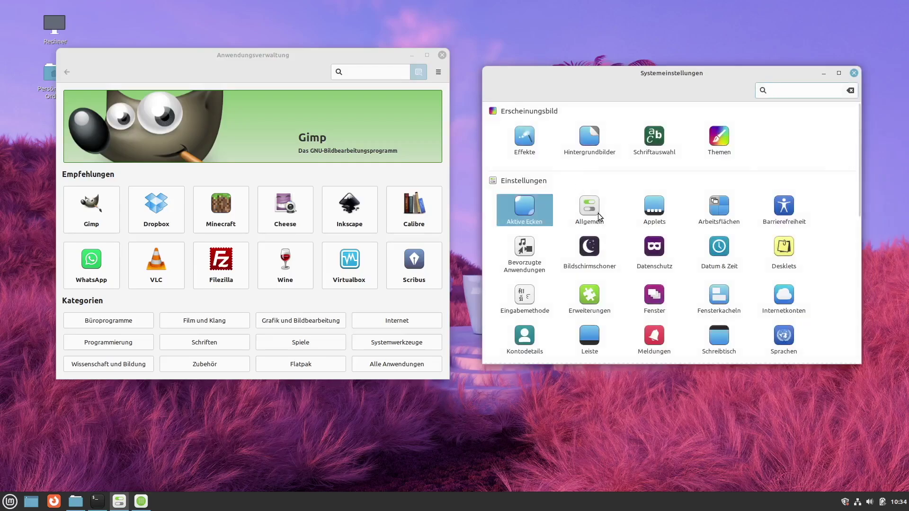
left_click(598, 213)
left_click(495, 91)
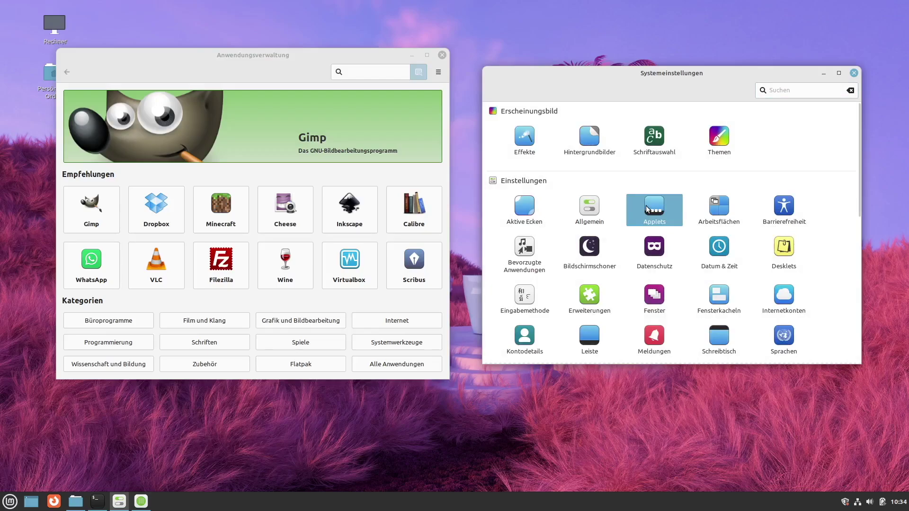
left_click(659, 184)
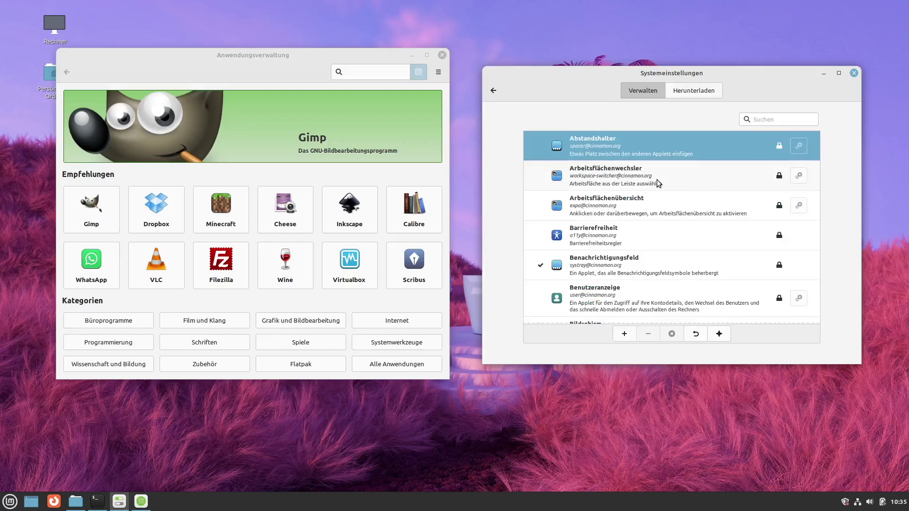
left_click(495, 91)
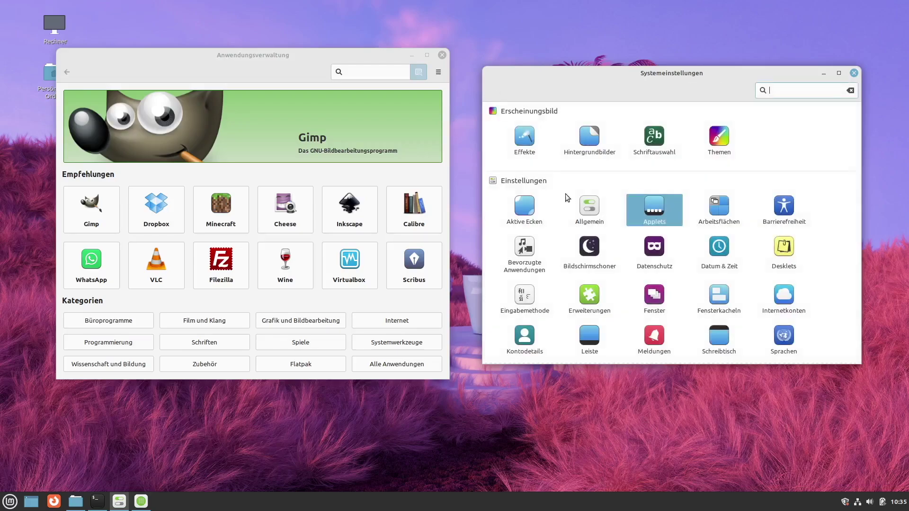
left_click(710, 202)
left_click(494, 92)
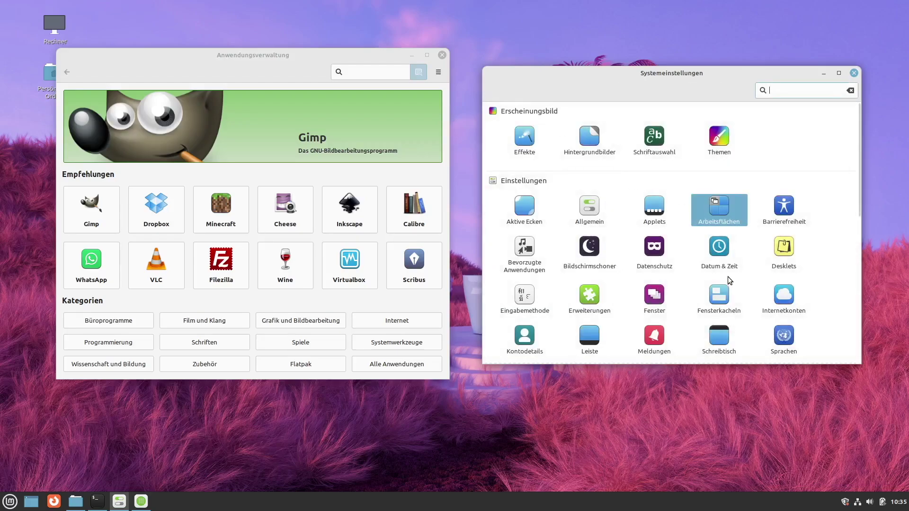
- View the Bevorzugte Anwendungen, Datenschutz and Leiste settings, returning to the Systemeinstellungen overview after each
left_click(533, 242)
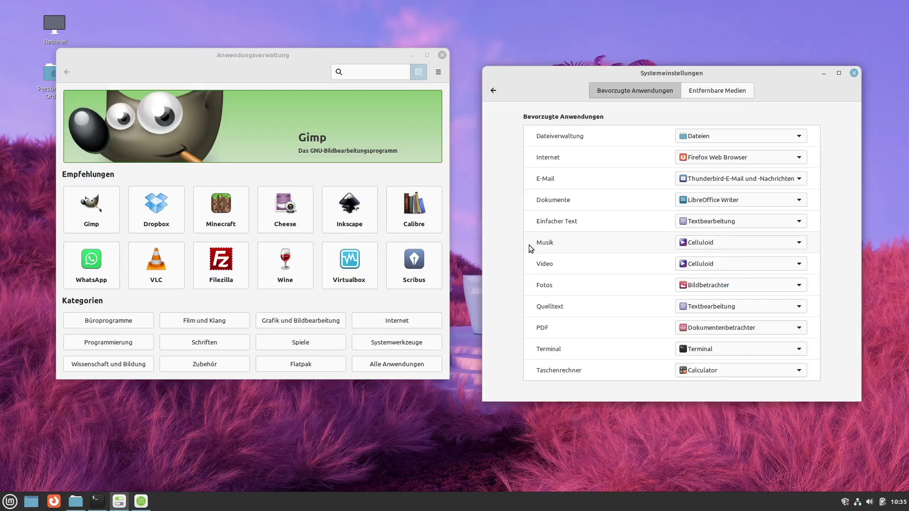
left_click(492, 91)
left_click(656, 246)
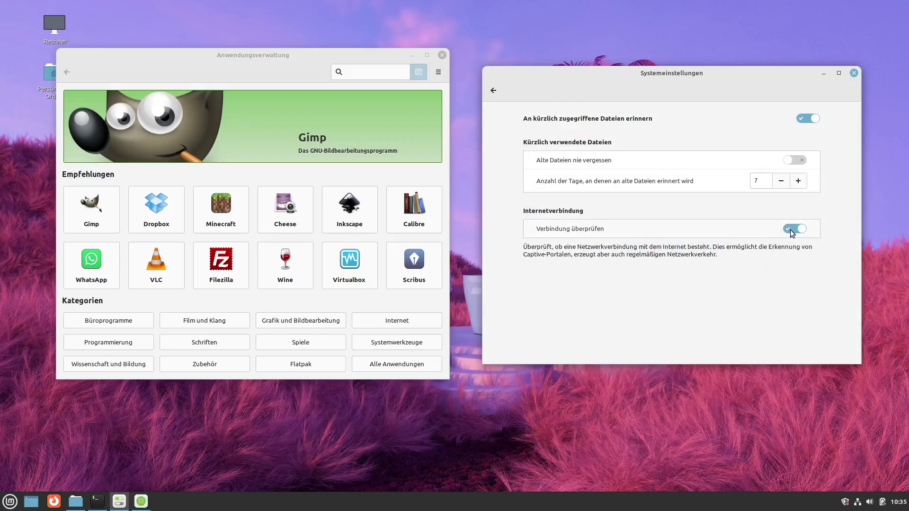
left_click(494, 90)
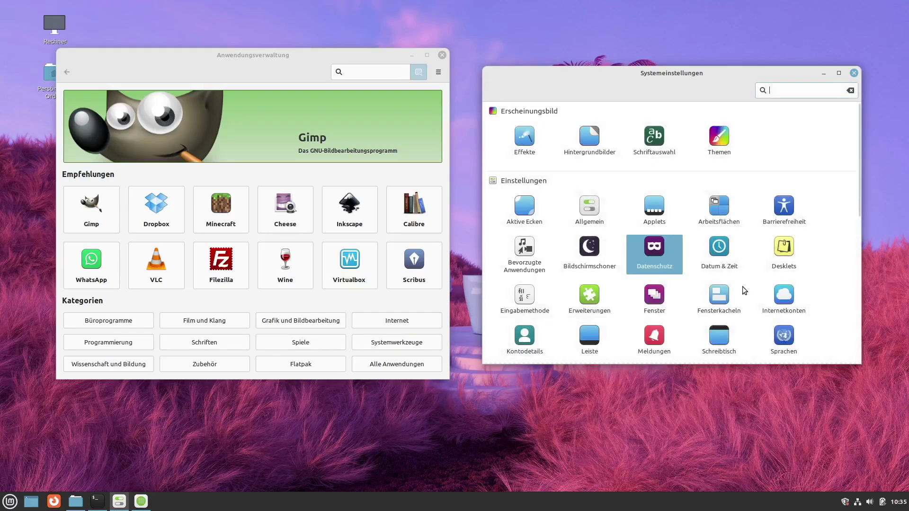
scroll(745, 272, "down", 4)
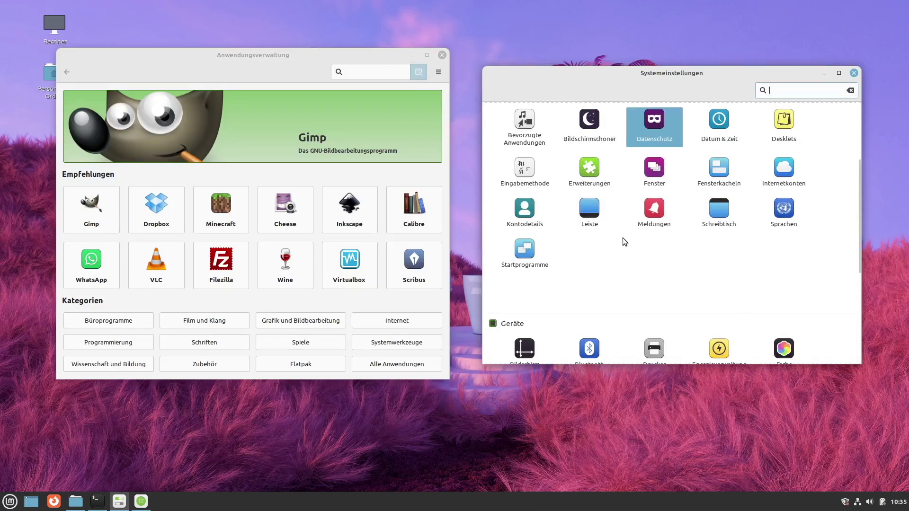
left_click(581, 198)
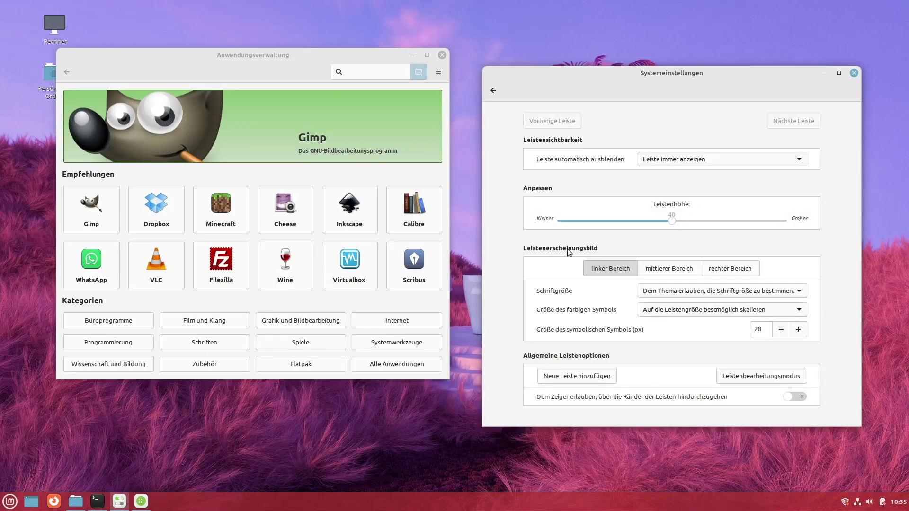
left_click(493, 90)
- Look through the Geräte and Systemverwaltung settings, view the Systeminformation page and return to the overview
scroll(763, 247, "down", 3)
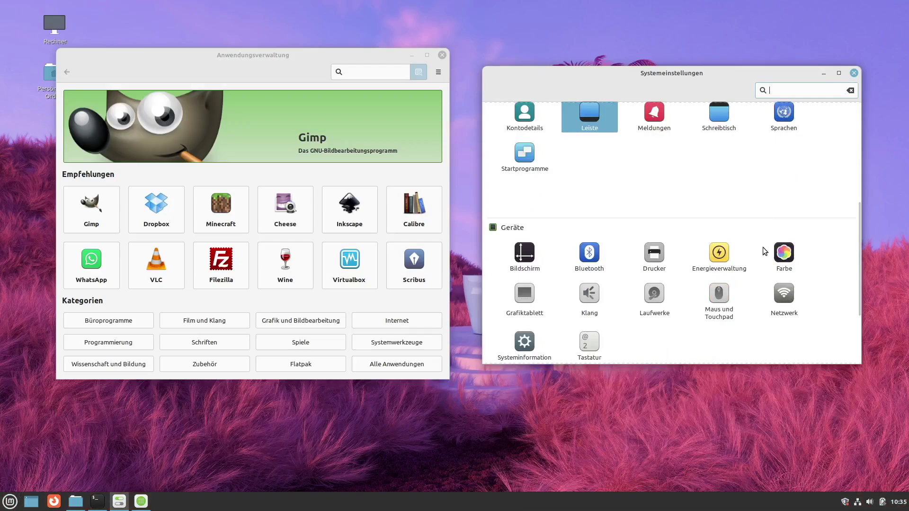
scroll(765, 251, "down", 3)
scroll(736, 246, "down", 1)
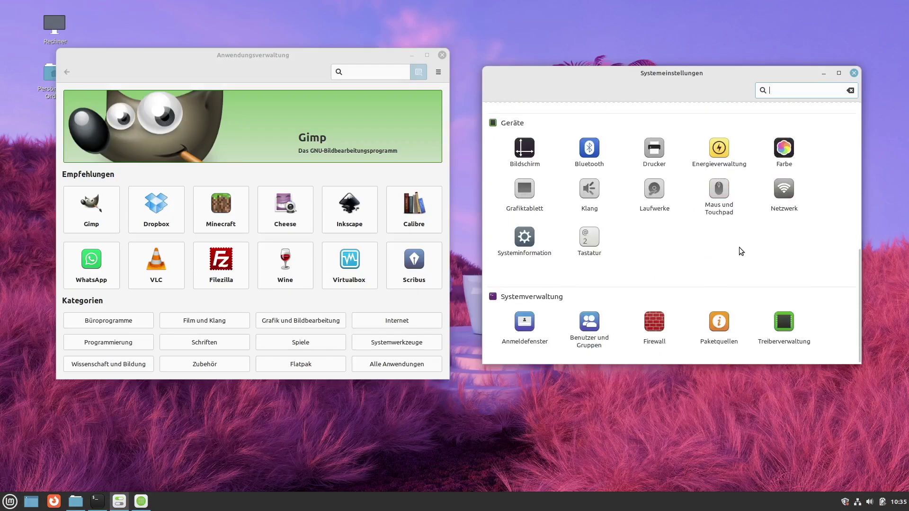
left_click(521, 237)
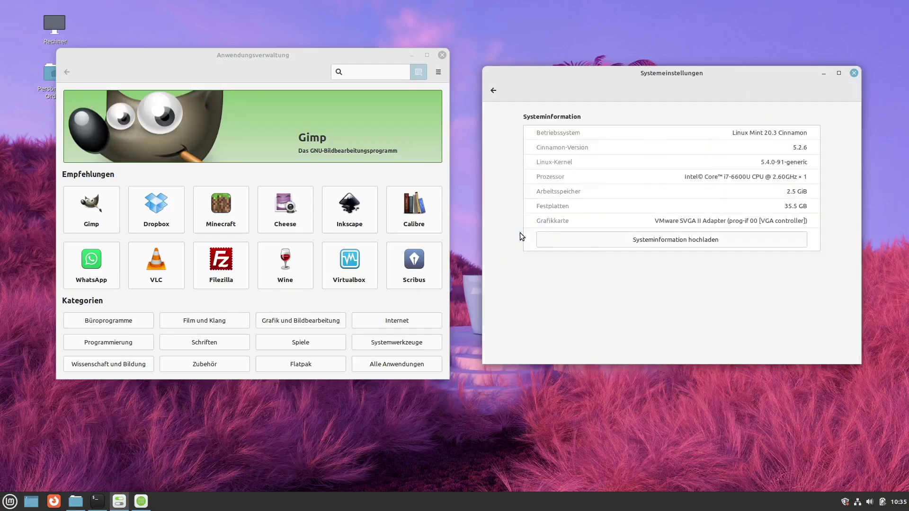
left_click(493, 93)
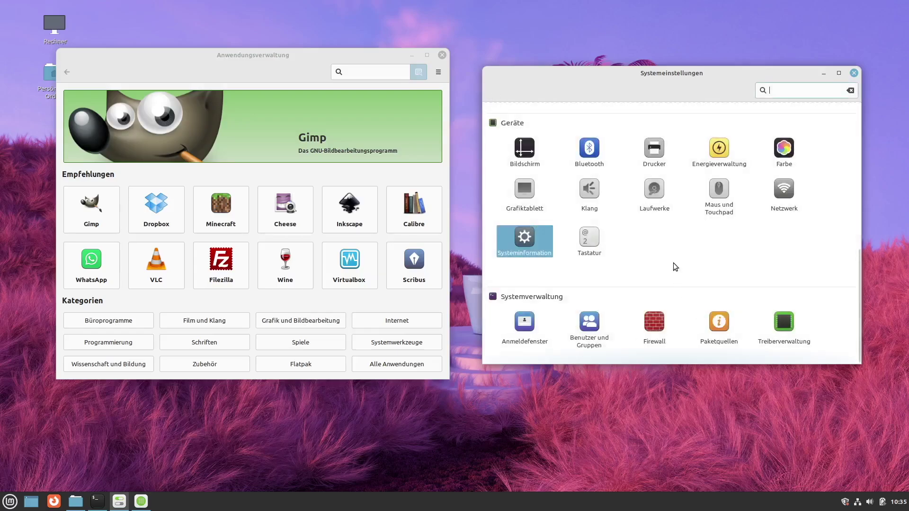
- Open Treiberverwaltung from the system settings, authenticating with the account password
left_click(783, 324)
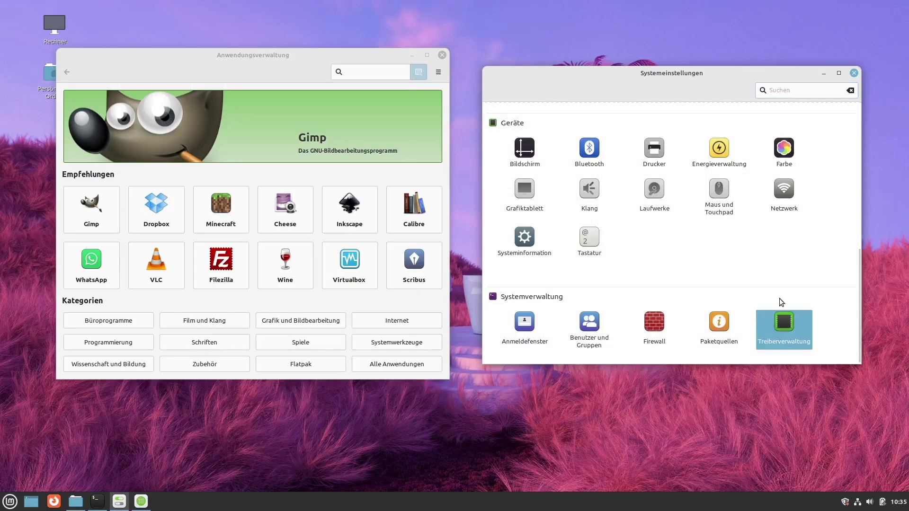
type("••••••••••••")
key("Return")
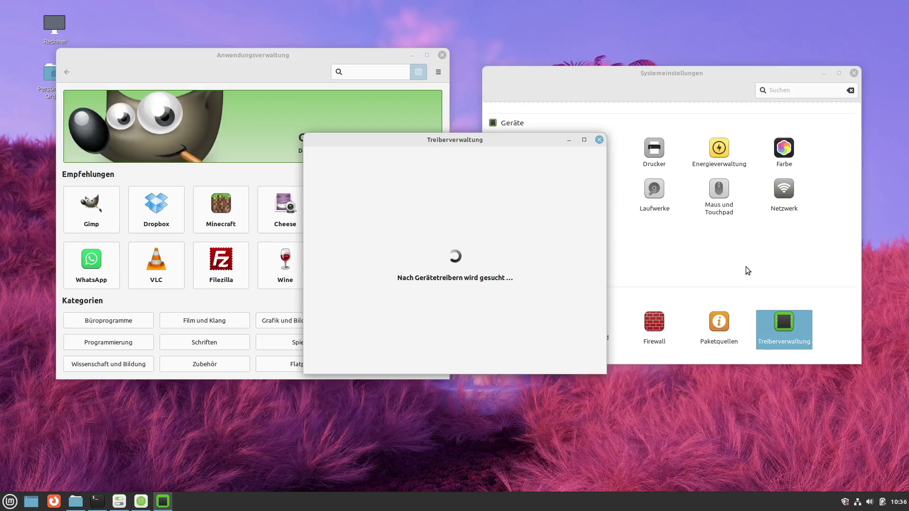
- Open the Flatpak category in Anwendungsverwaltung and examine the programs offered there
left_click(246, 55)
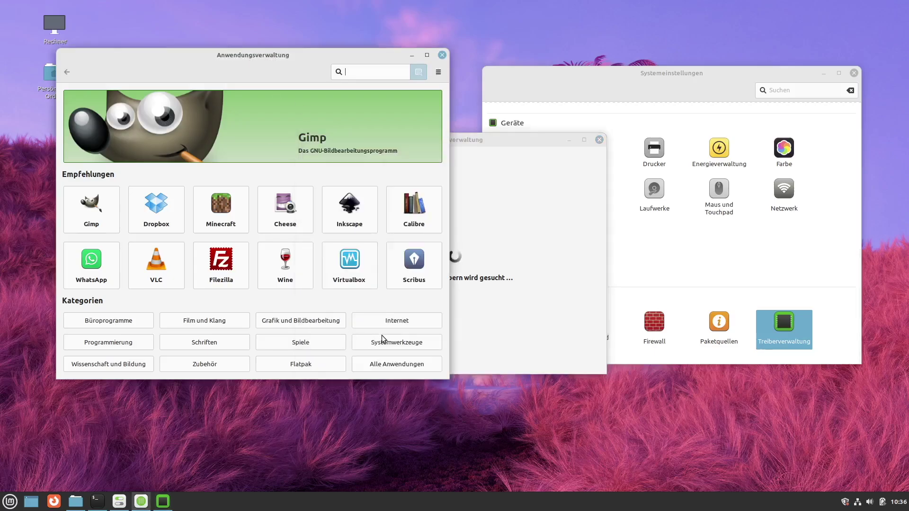
left_click(310, 361)
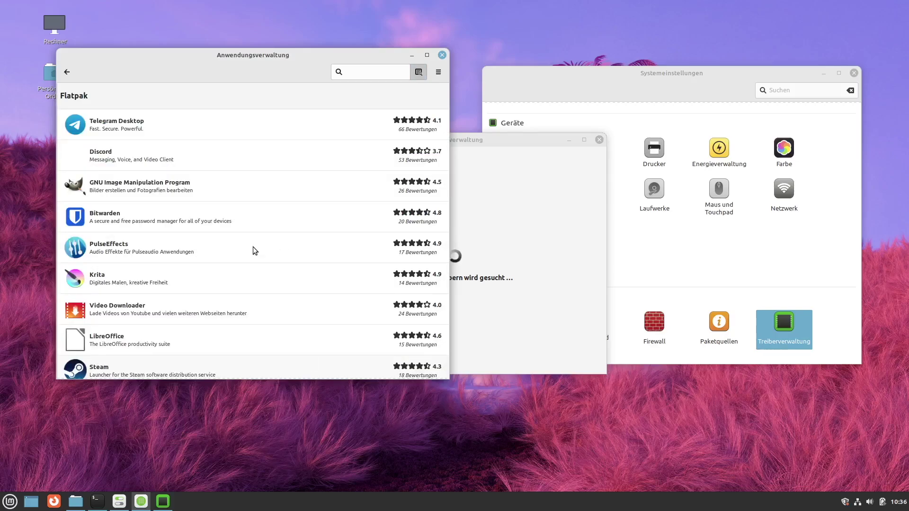
scroll(254, 249, "down", 4)
scroll(254, 249, "up", 2)
scroll(254, 250, "down", 2)
scroll(254, 249, "down", 12)
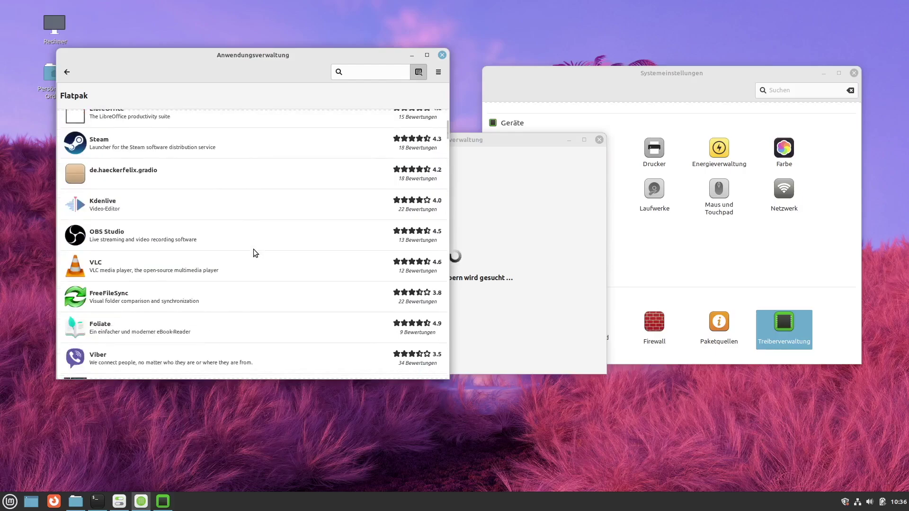
scroll(254, 249, "down", 5)
scroll(254, 249, "down", 7)
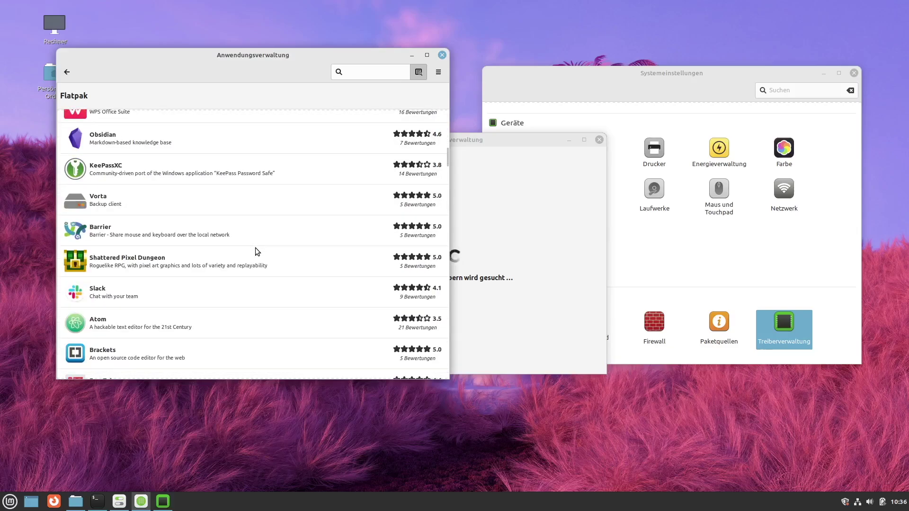
scroll(254, 248, "down", 4)
scroll(254, 248, "down", 11)
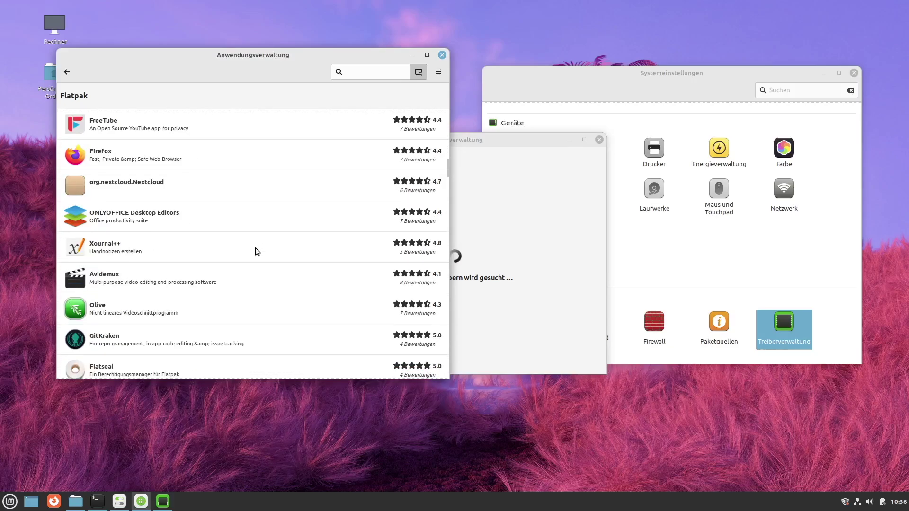
scroll(255, 248, "down", 10)
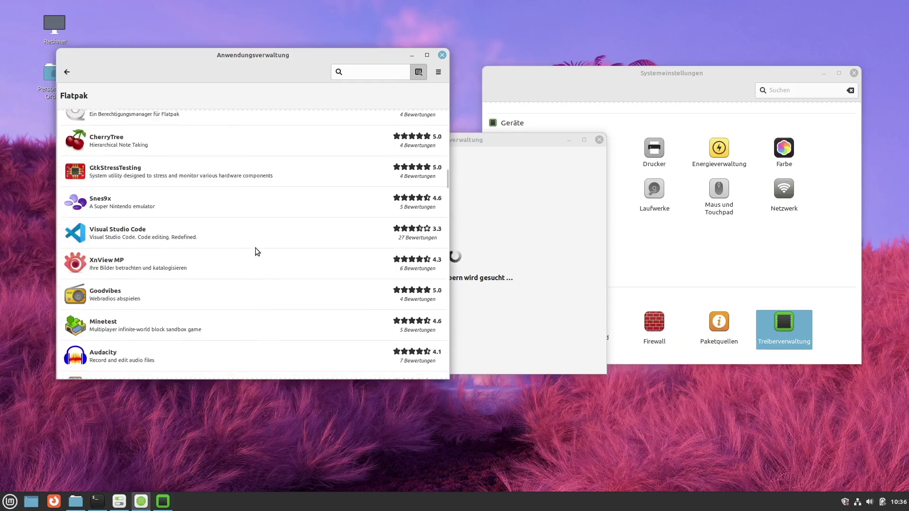
scroll(255, 248, "down", 3)
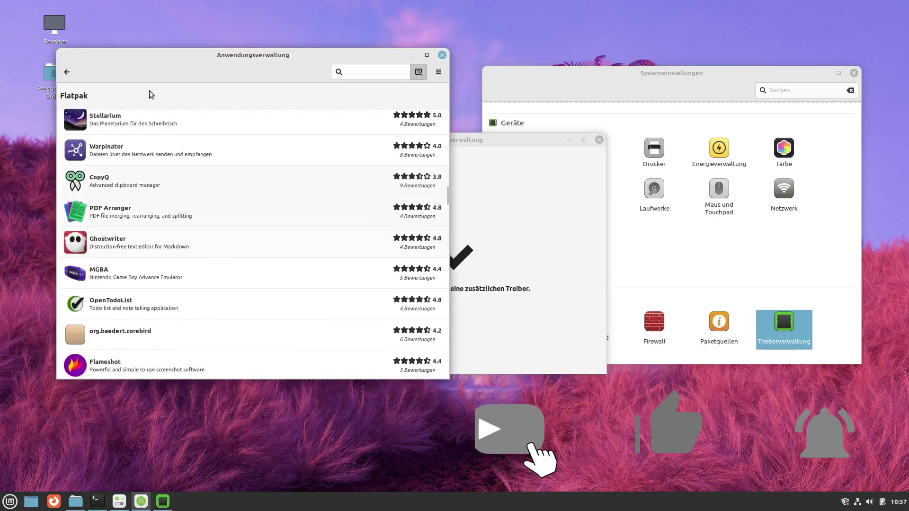
- Close Anwendungsverwaltung and the other open windows, and open the application menu from the empty desktop
left_click(67, 72)
left_click(440, 55)
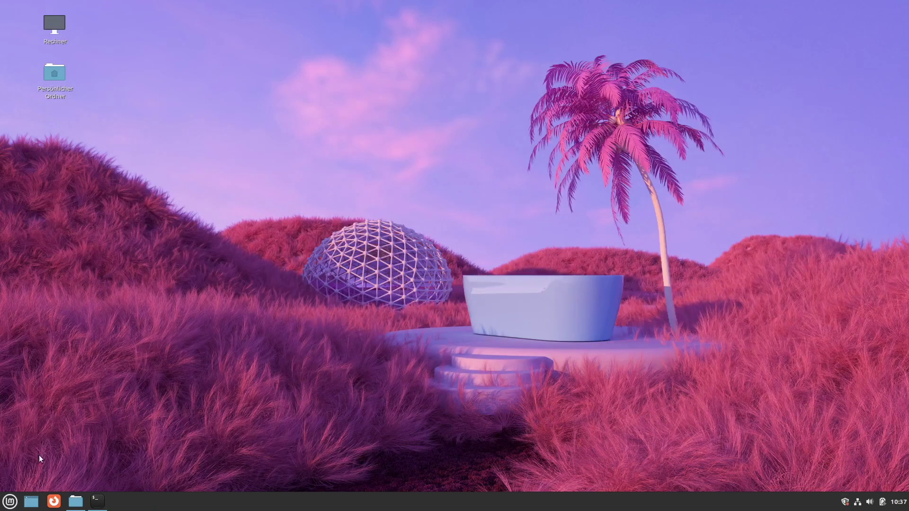
left_click(10, 501)
left_click(25, 326)
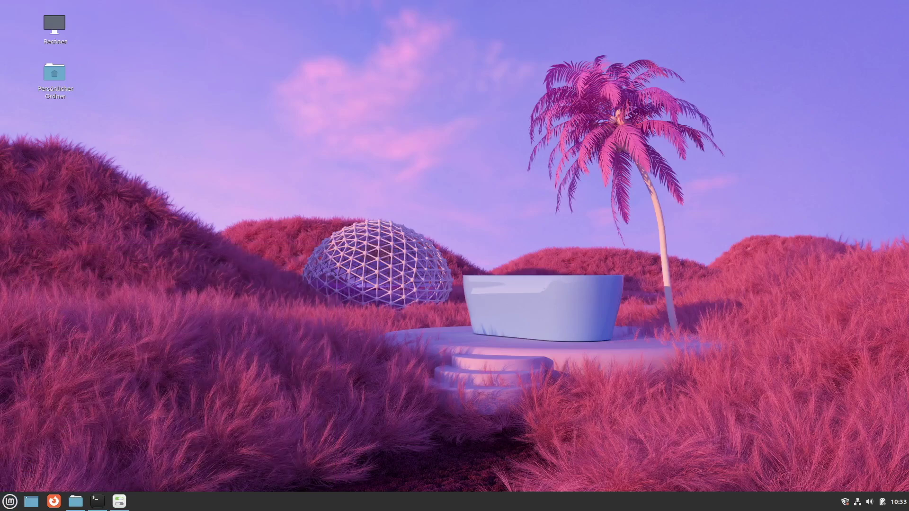